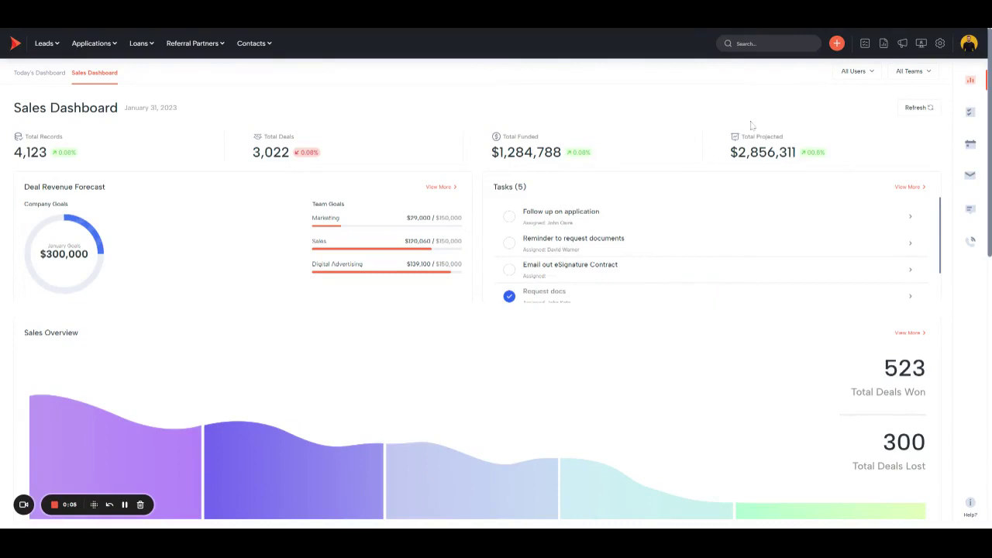
Step: Open the Settings area from the gear icon
left_click(933, 45)
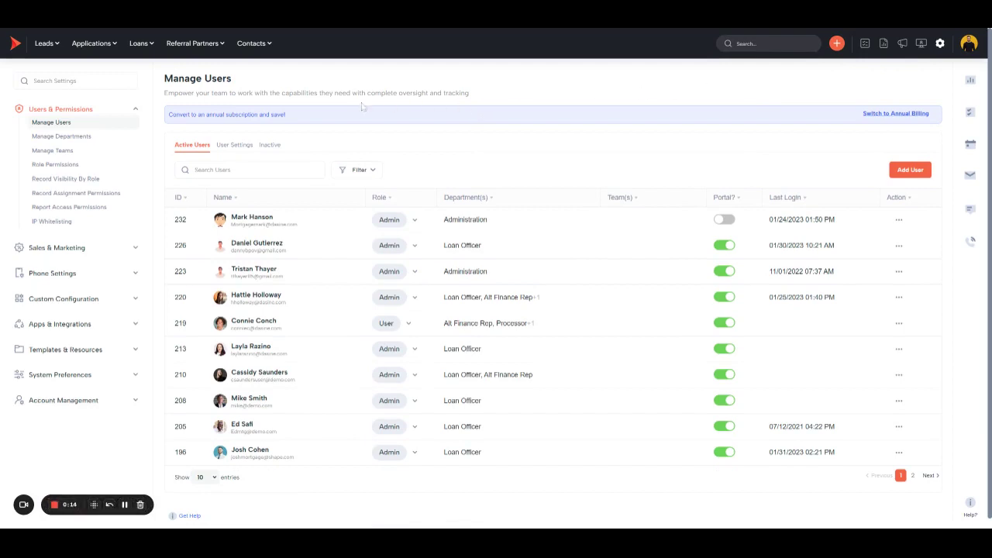
Step: Open Local Presence under Phone Settings and review the per-state calling and SMS caller IDs
left_click(53, 274)
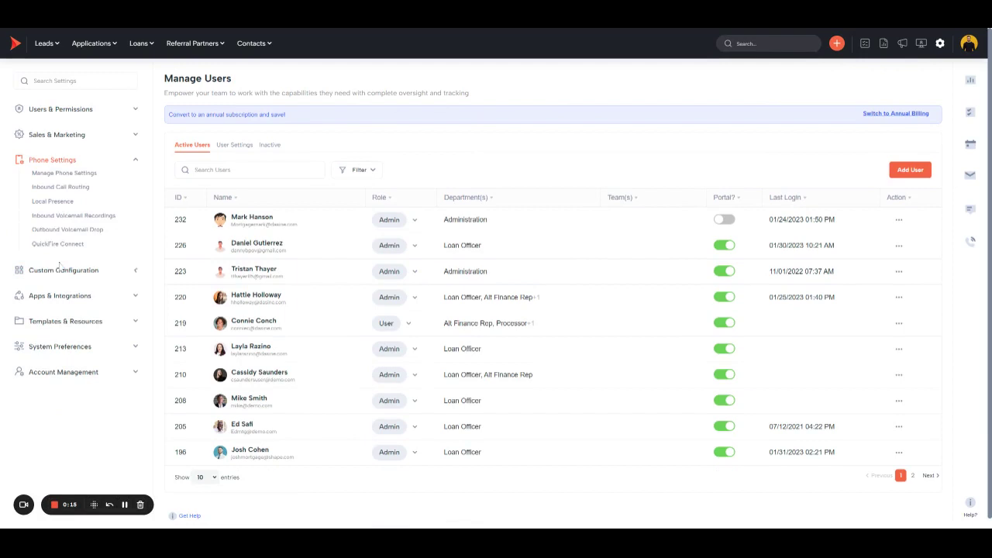
left_click(51, 203)
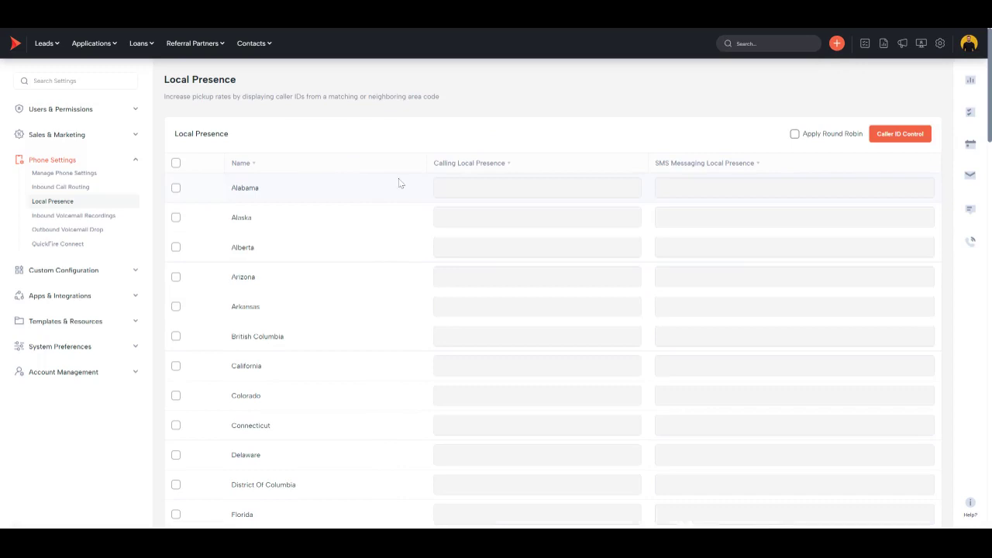
scroll(450, 182, "down", 5)
scroll(447, 179, "down", 15)
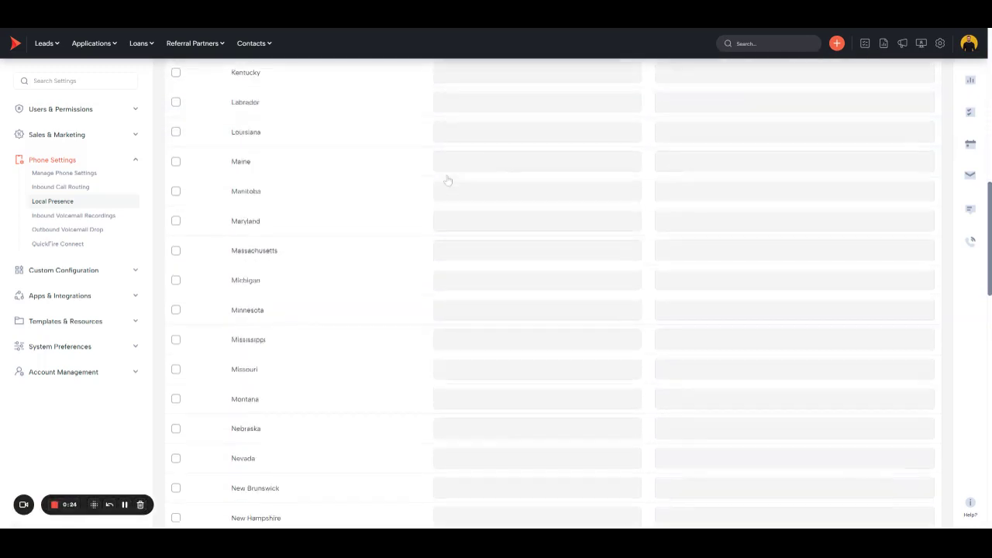
scroll(447, 179, "down", 2)
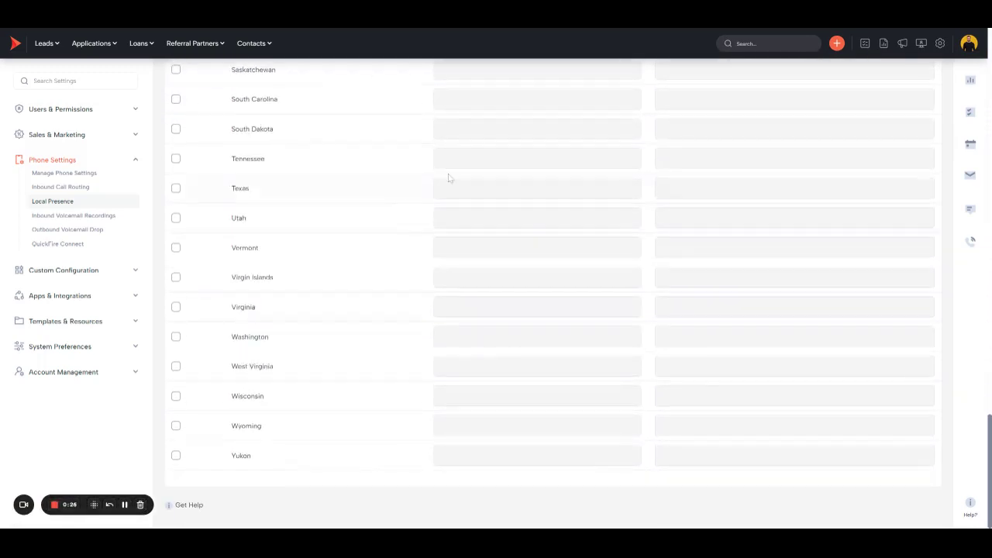
scroll(478, 199, "up", 1)
scroll(481, 194, "up", 15)
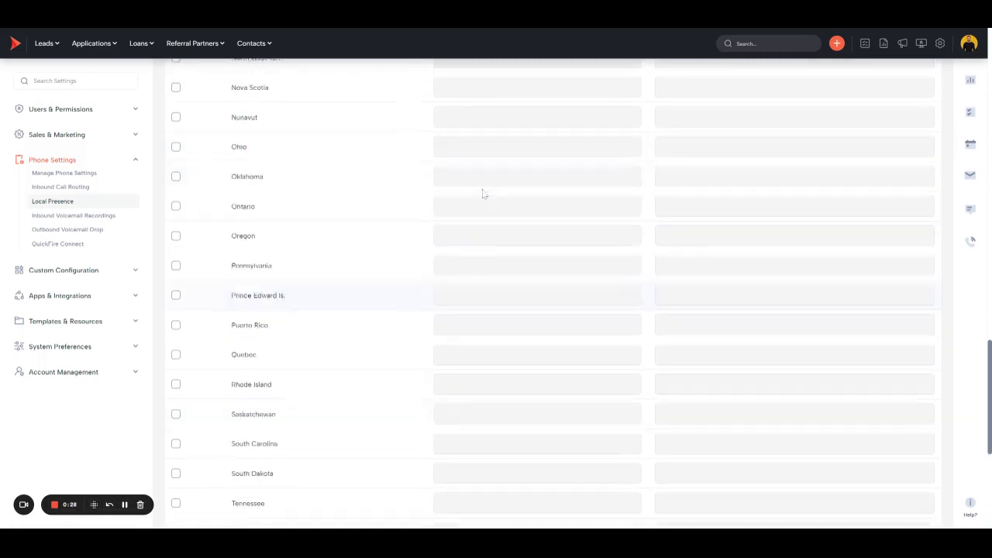
scroll(483, 194, "up", 6)
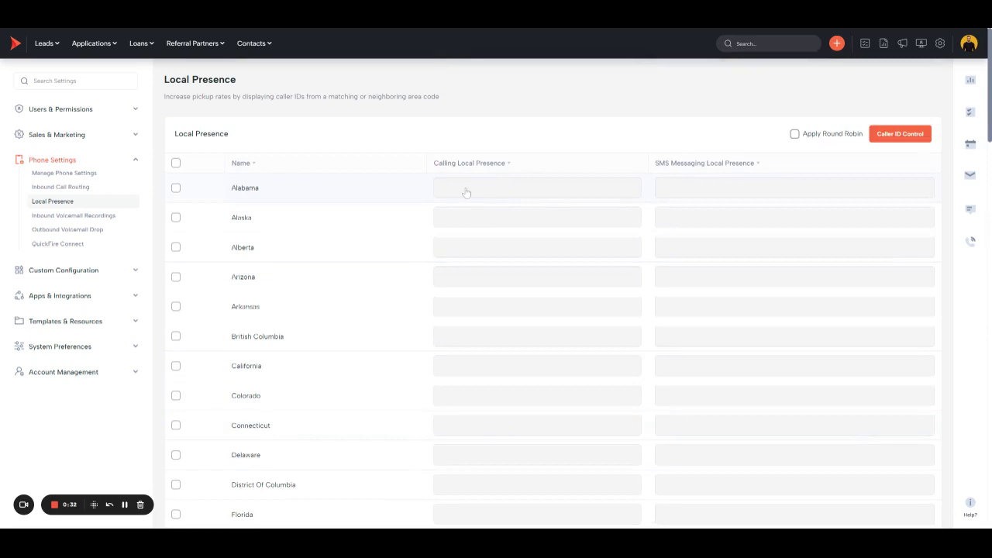
left_click(466, 191)
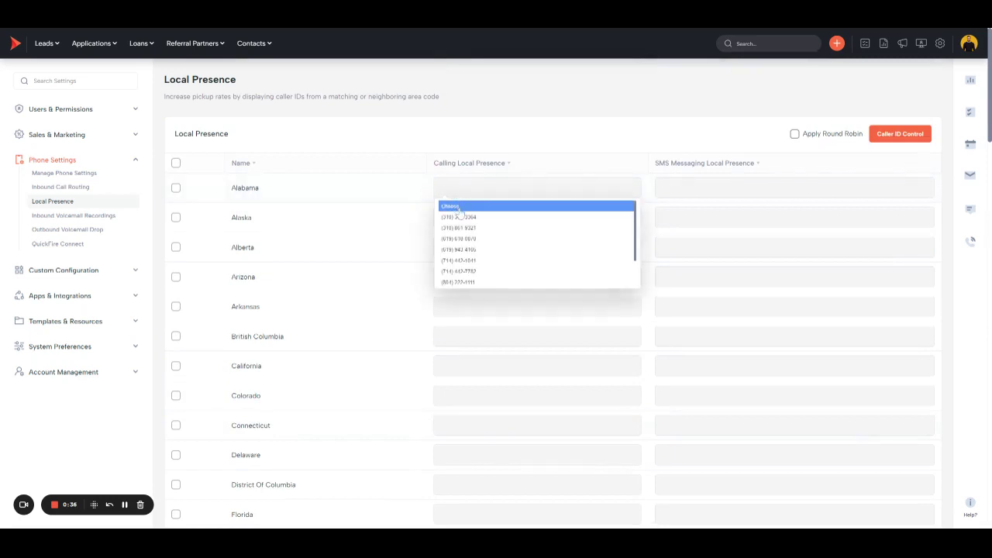
scroll(465, 232, "down", 3)
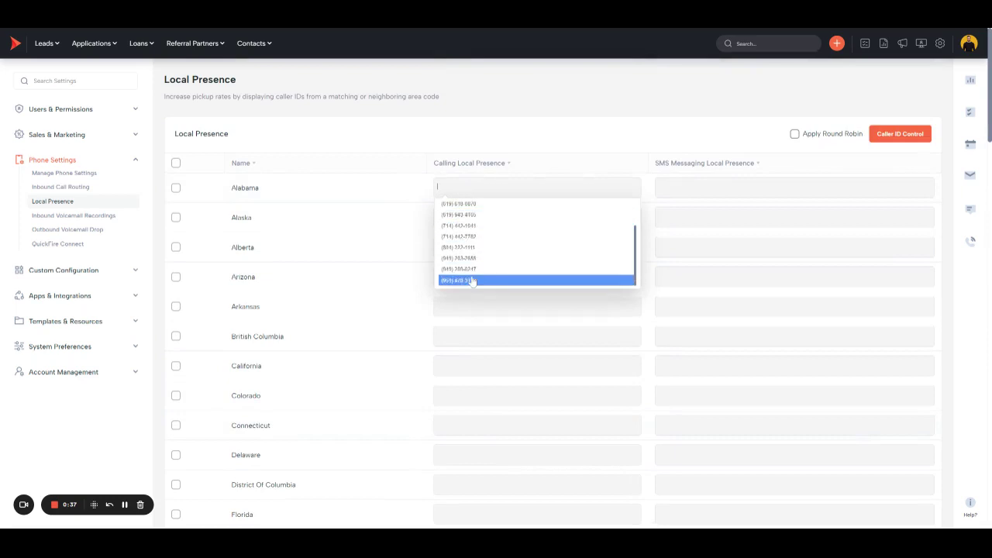
left_click(390, 140)
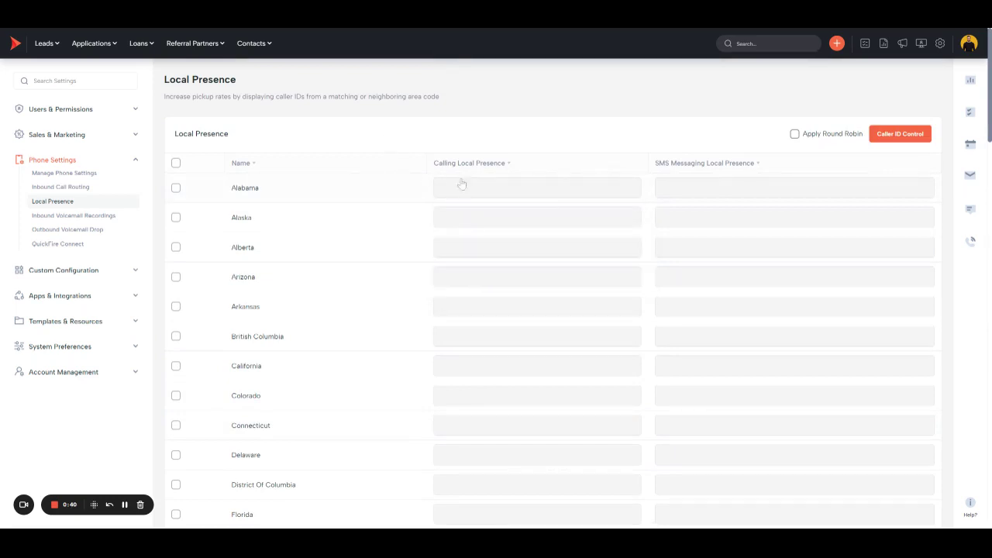
left_click(704, 191)
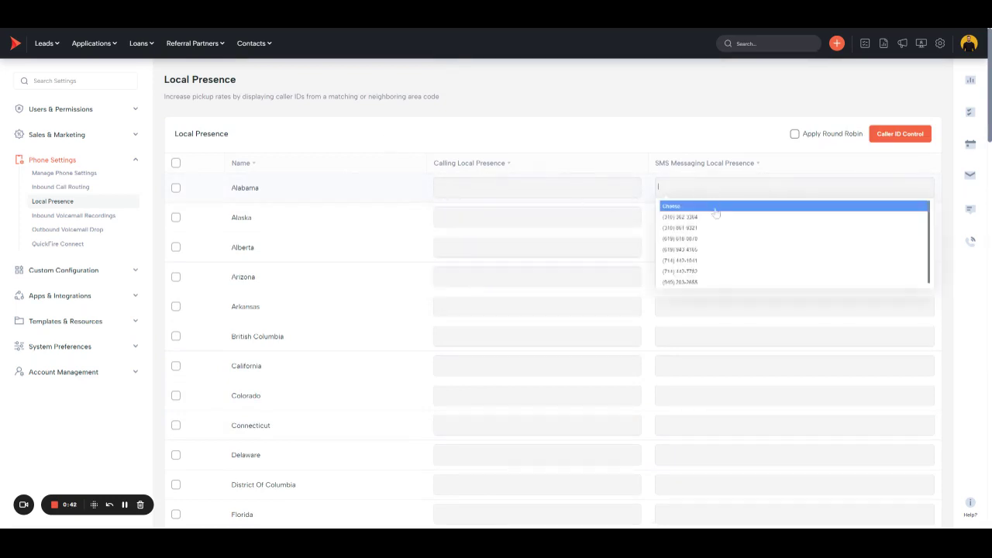
left_click(607, 140)
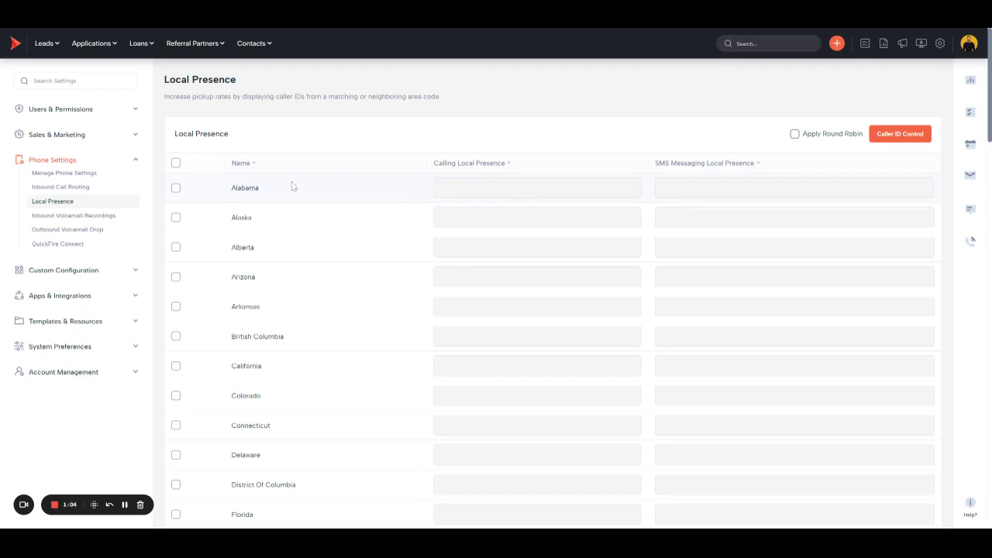
Step: Open Manage Phone Settings and preview the available numbers under Get Phone Number without buying
left_click(69, 177)
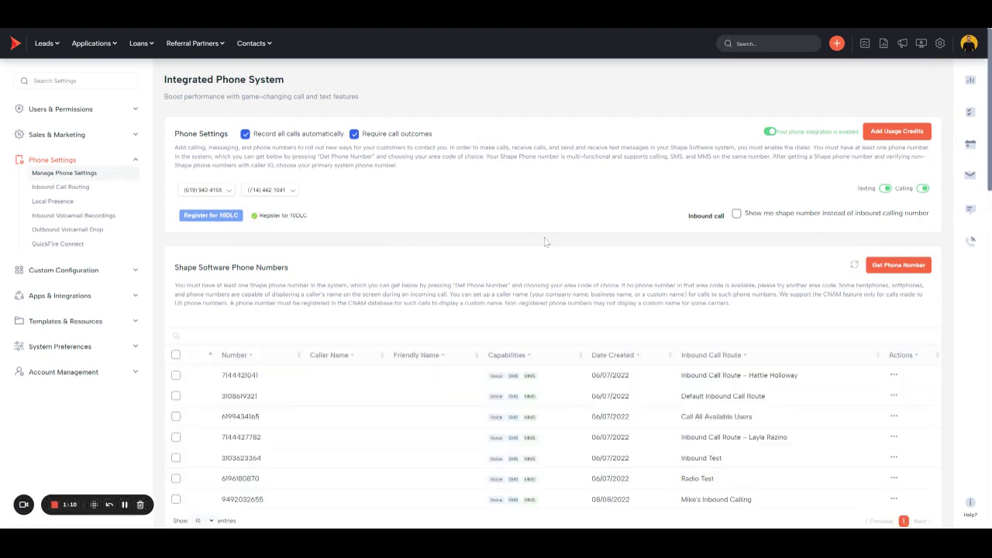
scroll(546, 242, "down", 1)
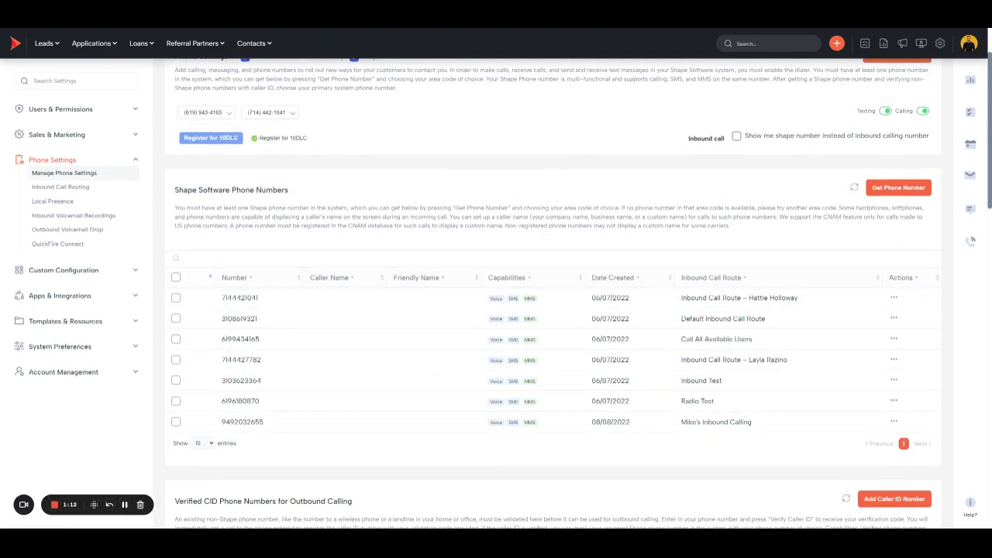
left_click(898, 187)
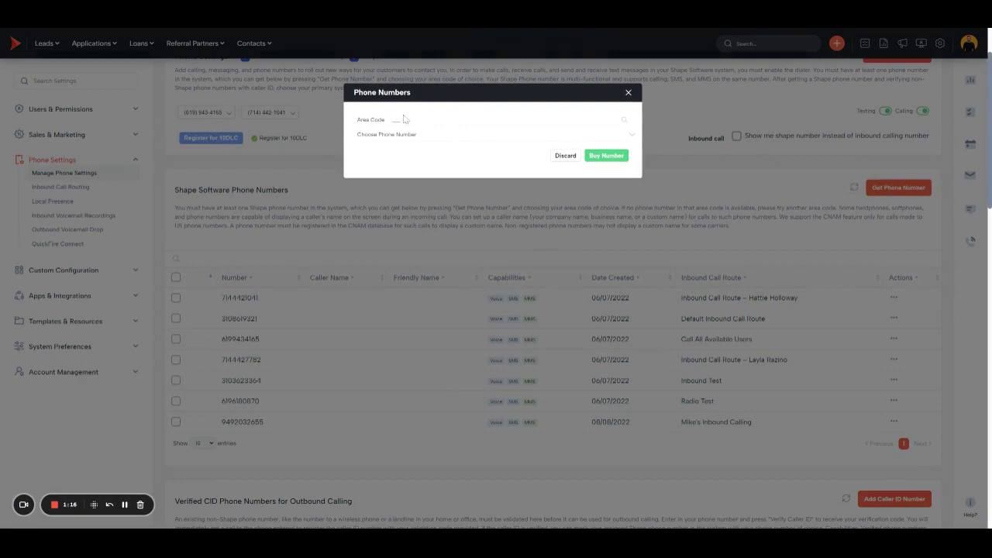
left_click(493, 144)
left_click(627, 92)
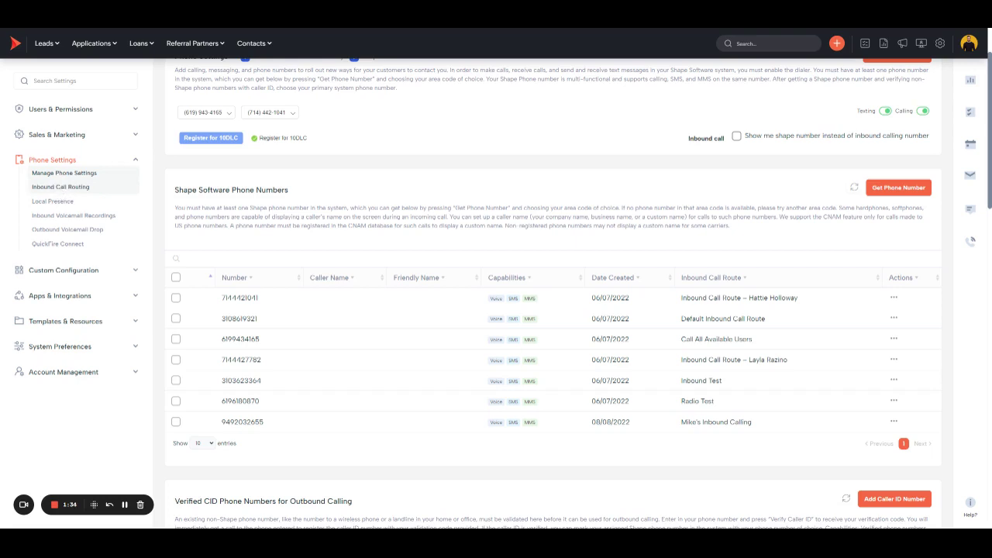
Step: Open Inbound Call Routing and expand the Call Routes folder to show its 9 rules
left_click(60, 187)
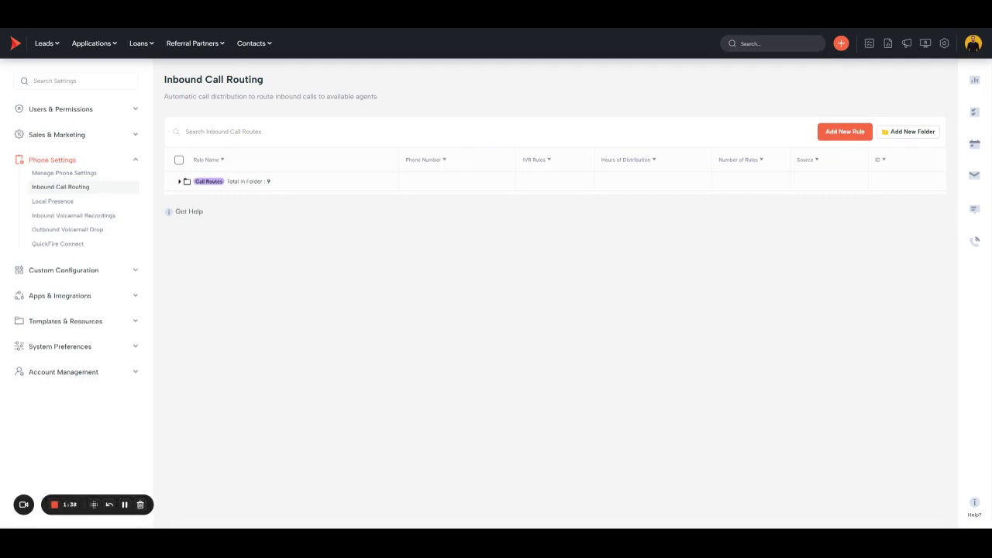
left_click(186, 182)
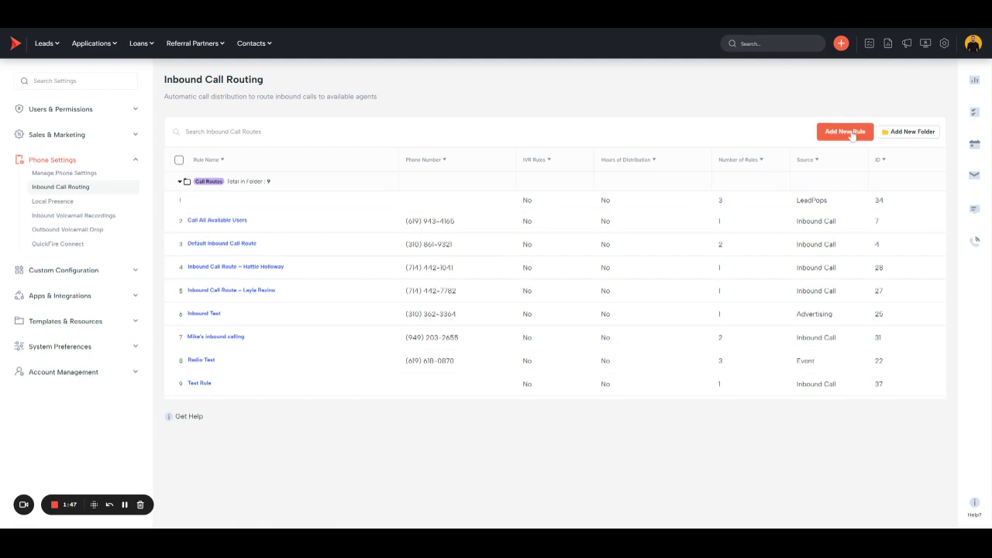
Step: Add route 'Local Presence' with Inbound Call source, assigning new leads to the answering user
left_click(850, 132)
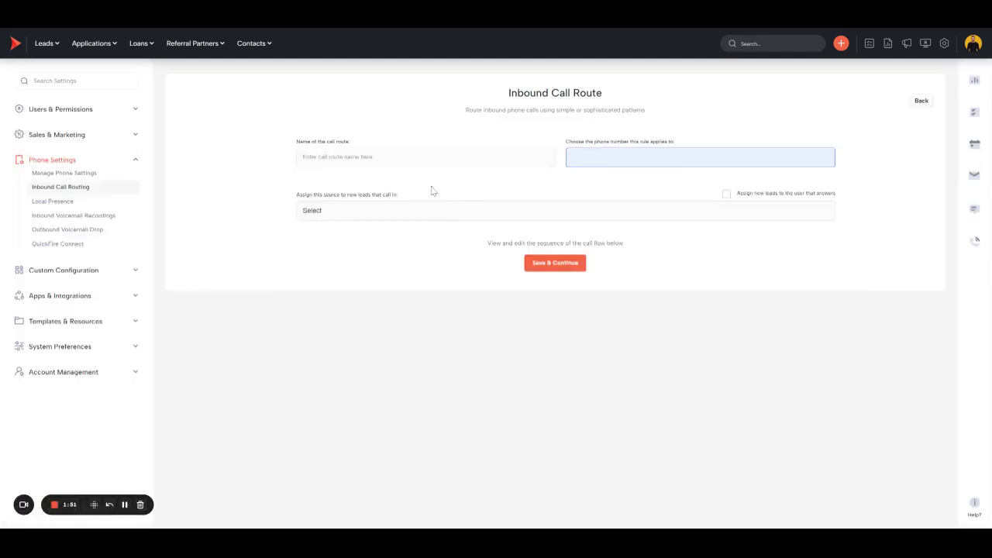
left_click(426, 157)
type("L")
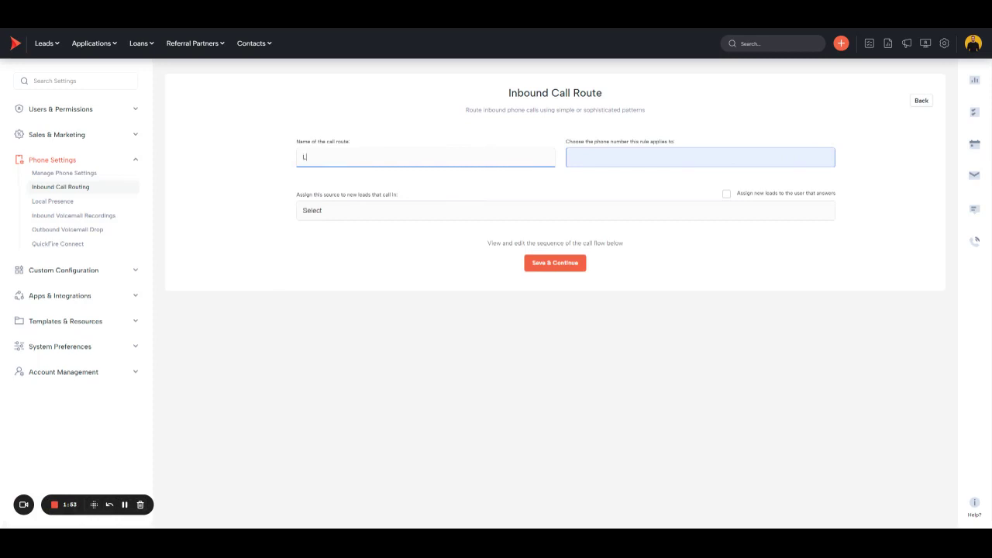
type("ocal Presence")
left_click(726, 194)
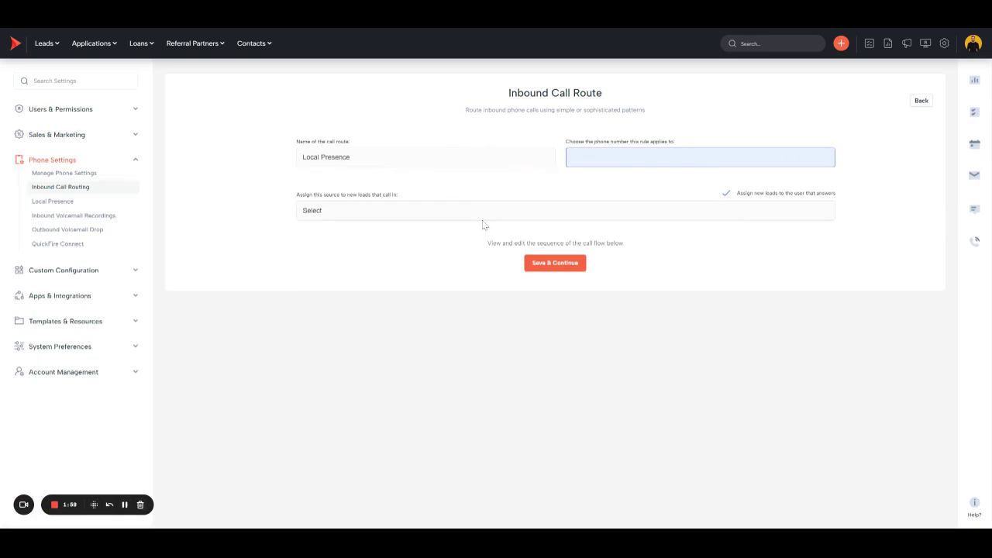
left_click(345, 224)
left_click(562, 267)
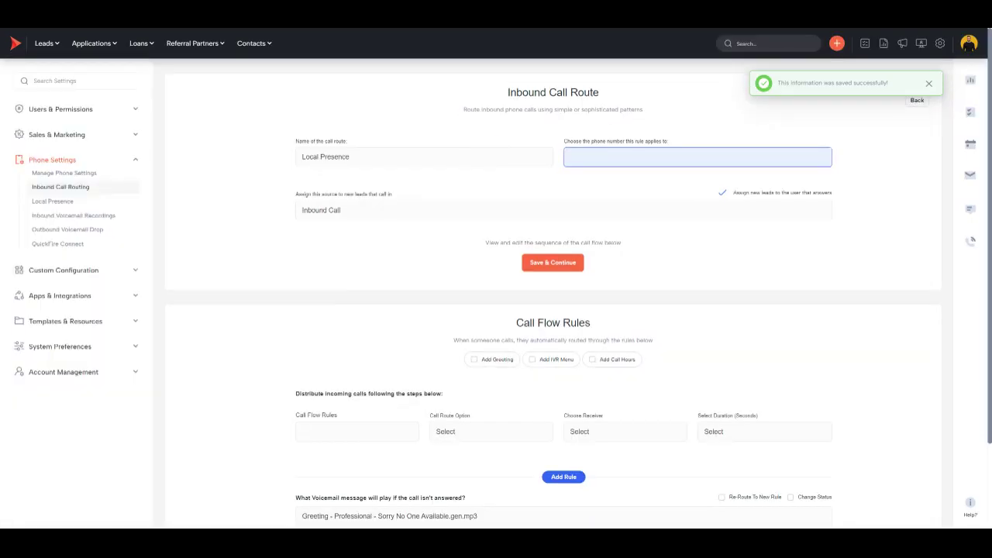
left_click(604, 159)
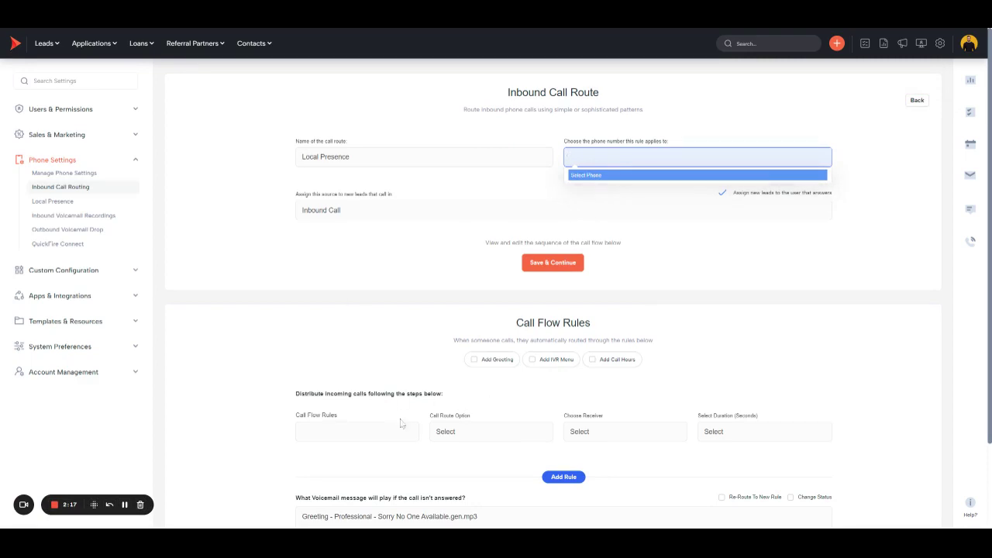
Step: Add call flow rule 'Call Assigned User' ringing the assigned Loan Officer for 25 Sec
scroll(379, 398, "down", 1)
left_click(368, 354)
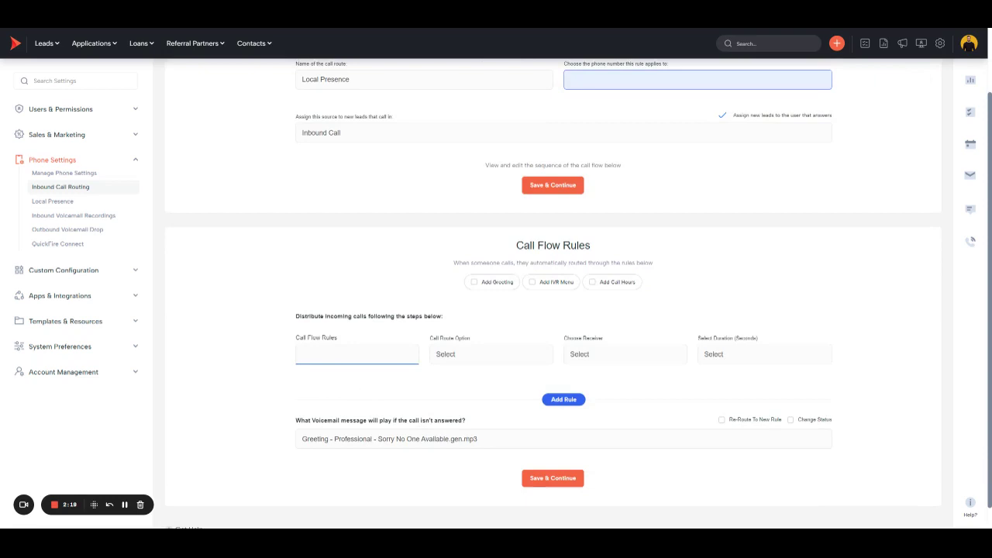
type("Call Assigned User")
left_click(482, 369)
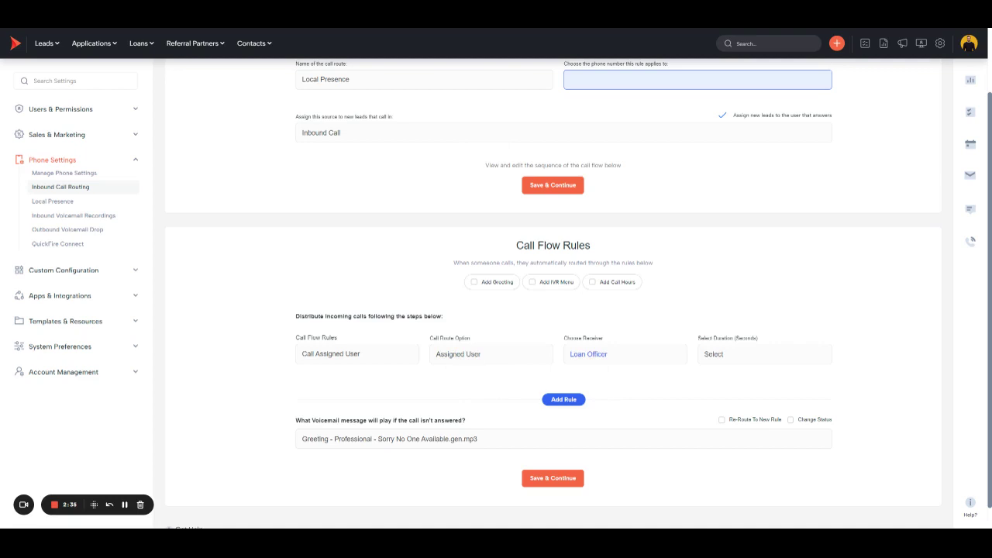
left_click(749, 348)
left_click(573, 395)
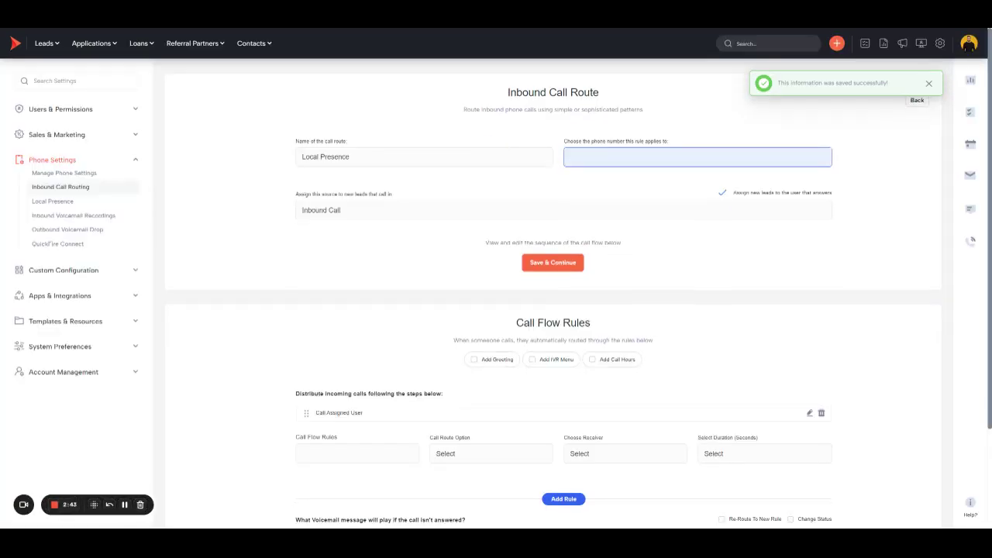